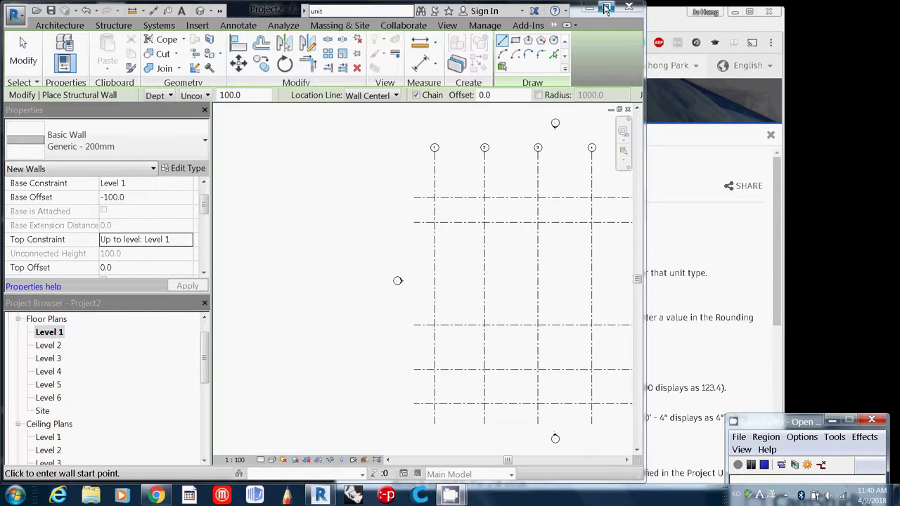
- Maximize Revit, end the structural wall command, and select Level 2 in the Project Browser
{"action": "left_click", "coordinate": [606, 6]}
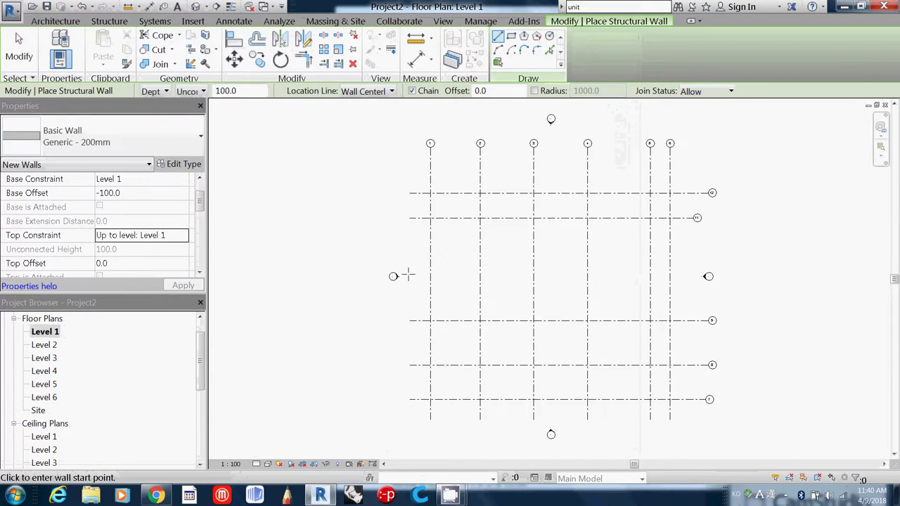
{"action": "left_click", "coordinate": [53, 345]}
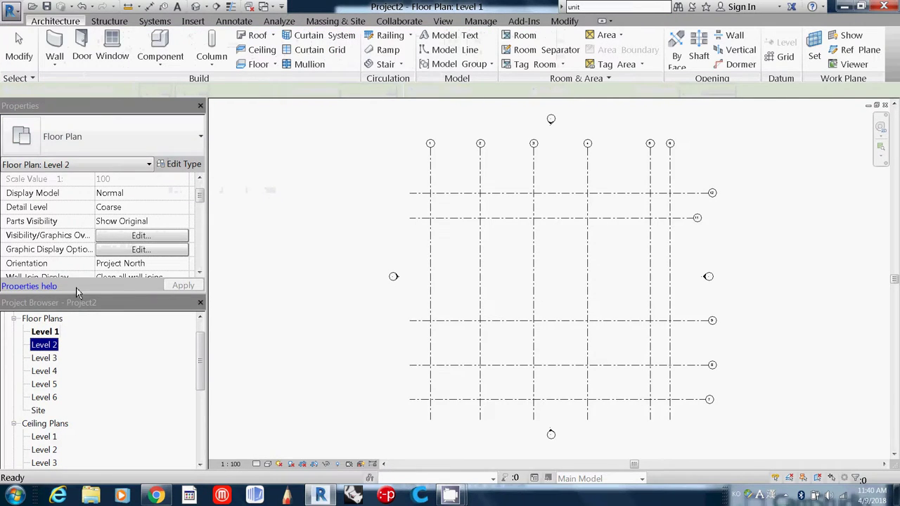
{"action": "left_click", "coordinate": [196, 138]}
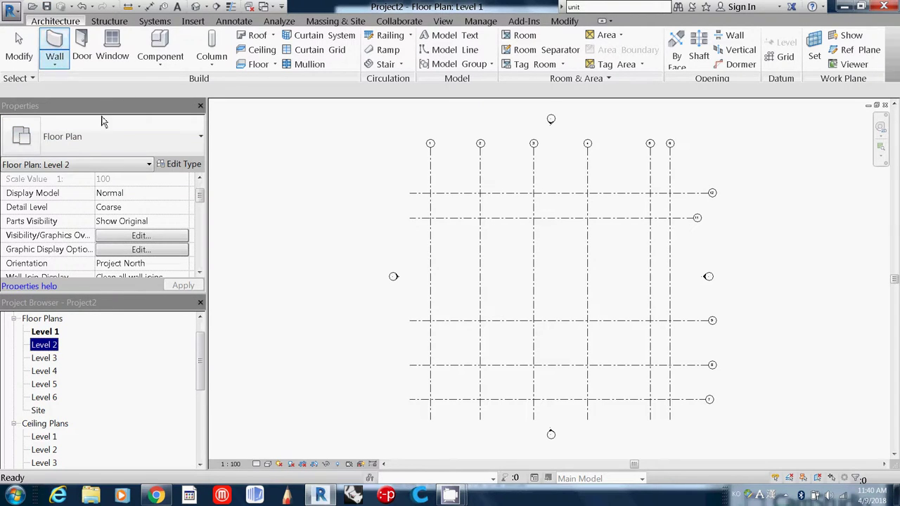
- Start a Floor: Architectural boundary sketch using the Generic 150mm floor type
{"action": "left_click", "coordinate": [54, 69]}
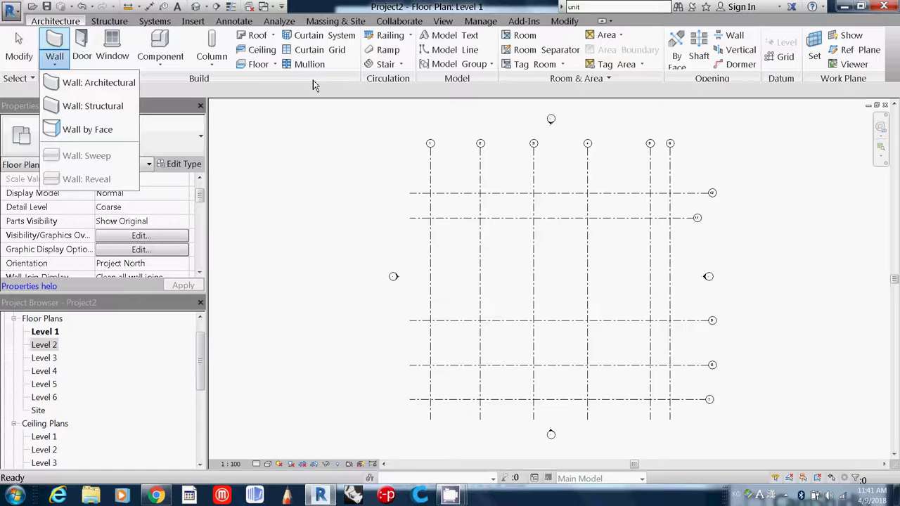
{"action": "left_click", "coordinate": [276, 67]}
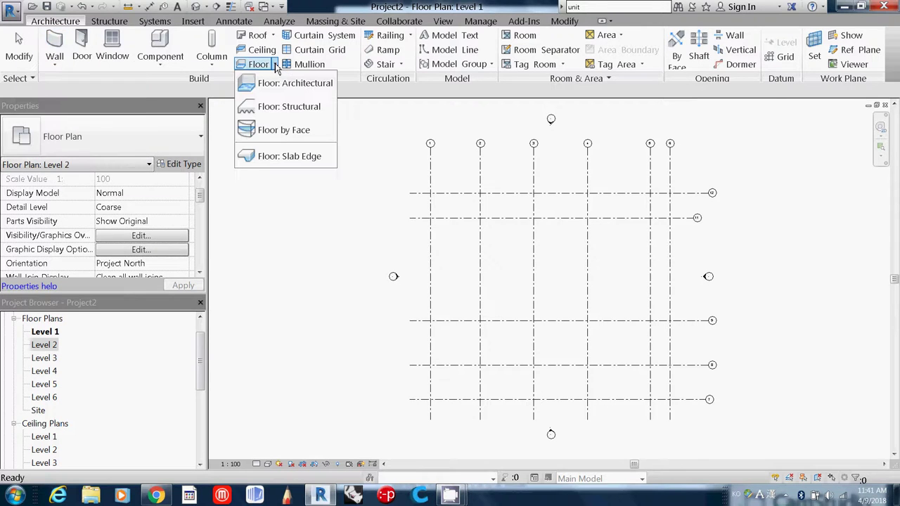
{"action": "left_click", "coordinate": [282, 84]}
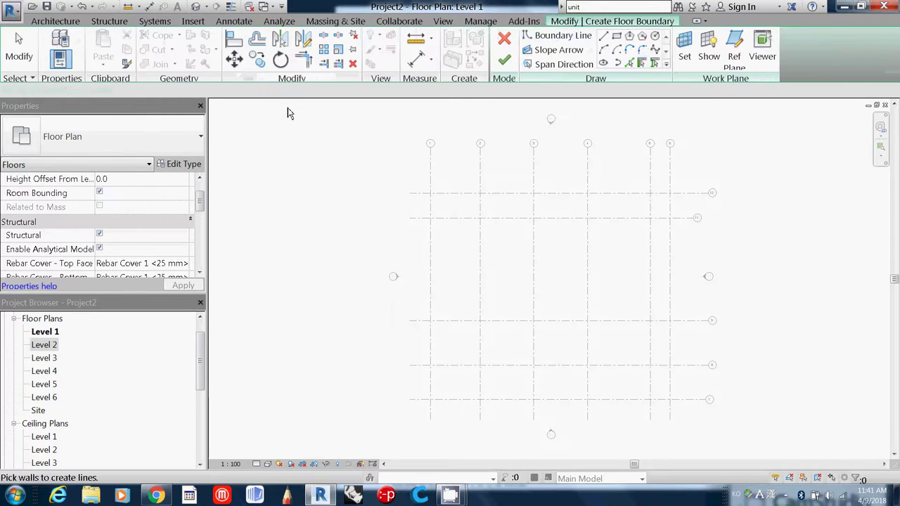
- Sketch a rectangular floor boundary between two opposite grid intersections
{"action": "left_click", "coordinate": [616, 39]}
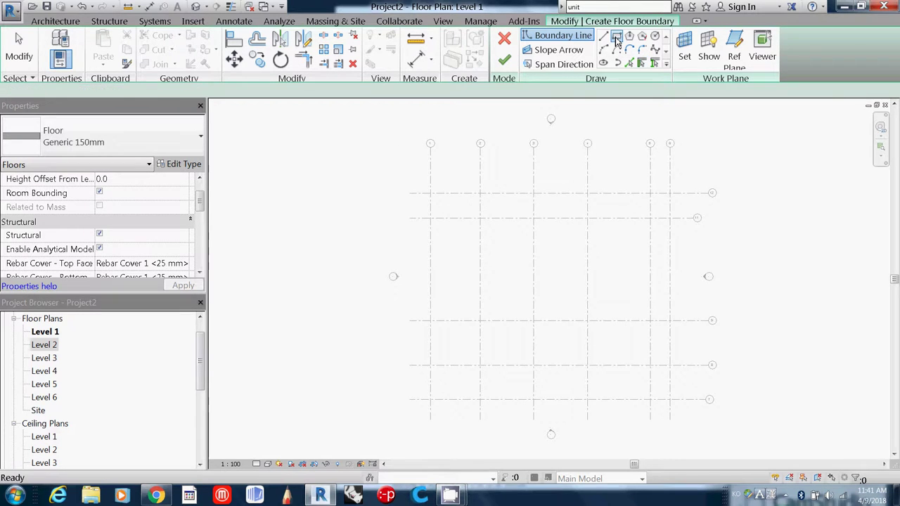
{"action": "left_click", "coordinate": [430, 193]}
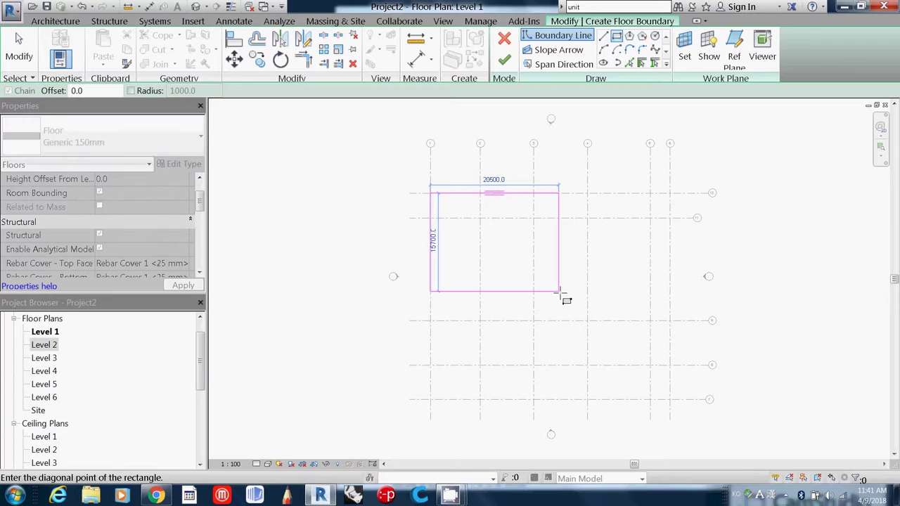
{"action": "left_click", "coordinate": [670, 399]}
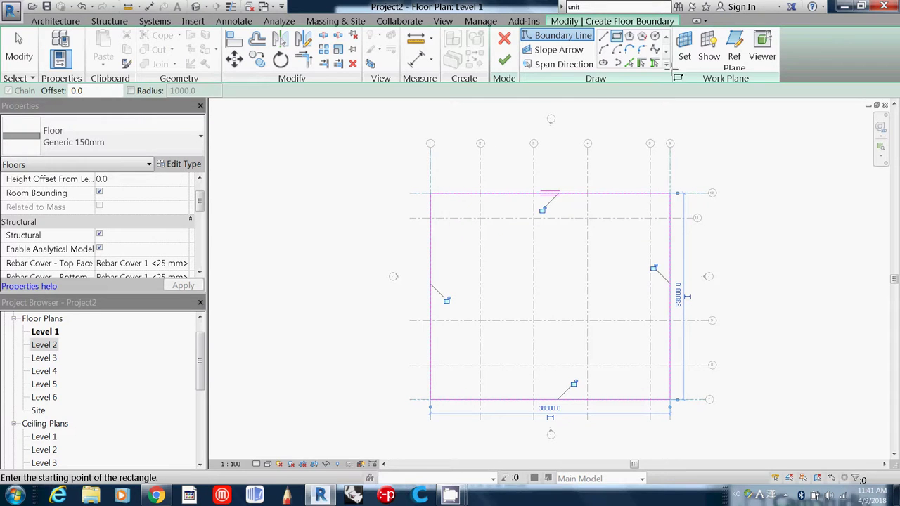
- Discard the 38300 × 33000 floor sketch by cancelling edit mode
{"action": "key", "text": "Escape"}
{"action": "left_click", "coordinate": [505, 41]}
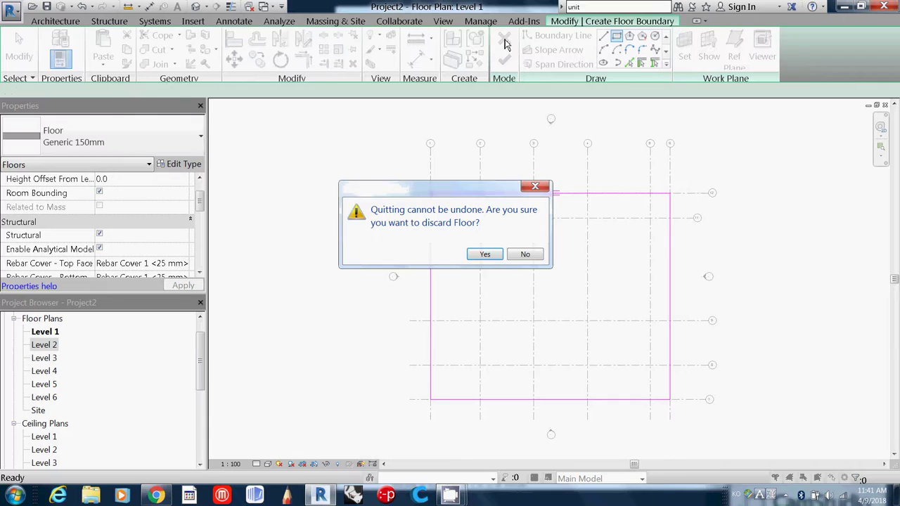
{"action": "left_click", "coordinate": [484, 253]}
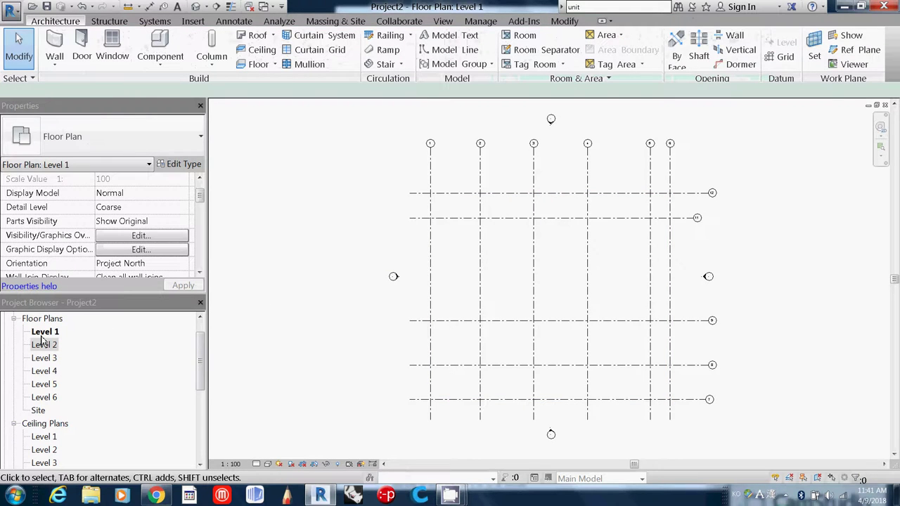
- Cancel a stray floor sketch and start a Floor: Structural boundary sketch instead
{"action": "left_click", "coordinate": [266, 64]}
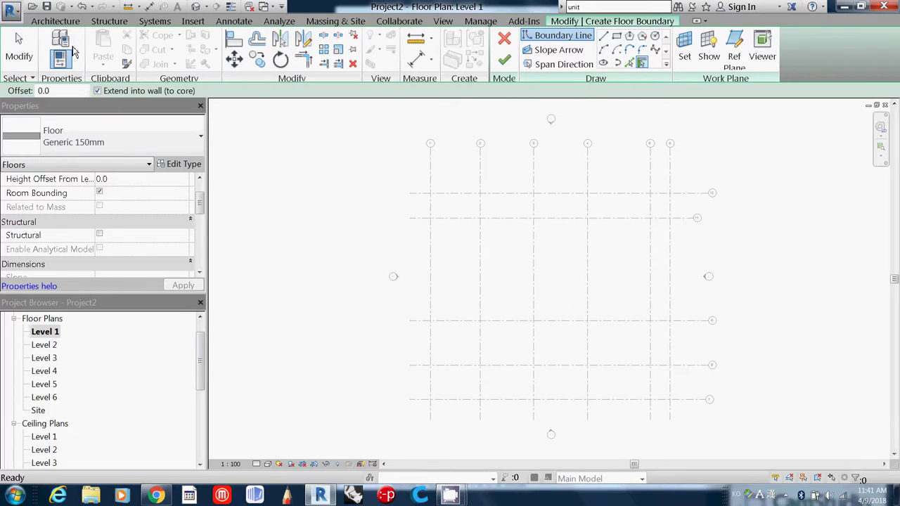
{"action": "left_click", "coordinate": [56, 21]}
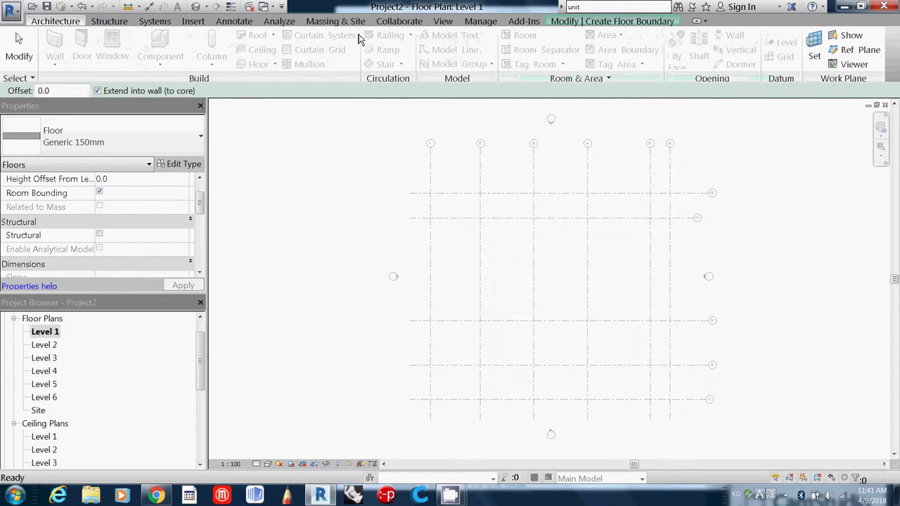
{"action": "left_click", "coordinate": [647, 24]}
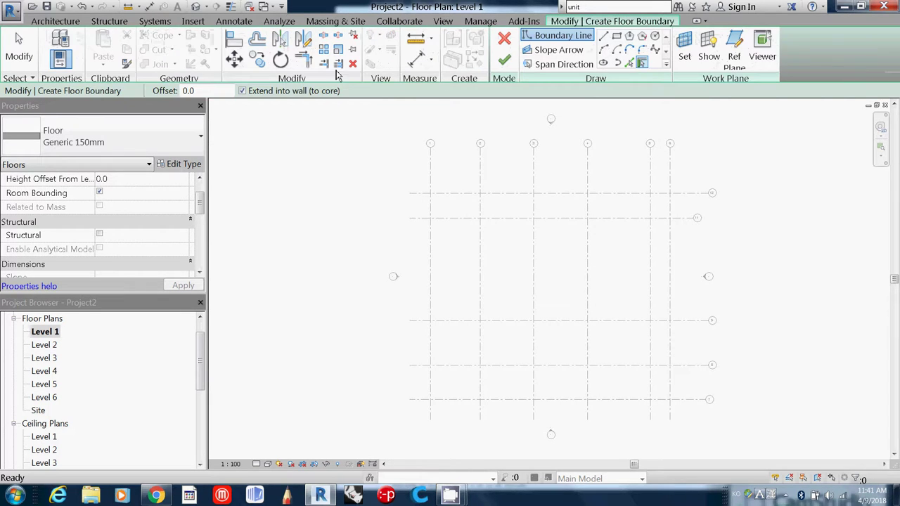
{"action": "left_click", "coordinate": [504, 39]}
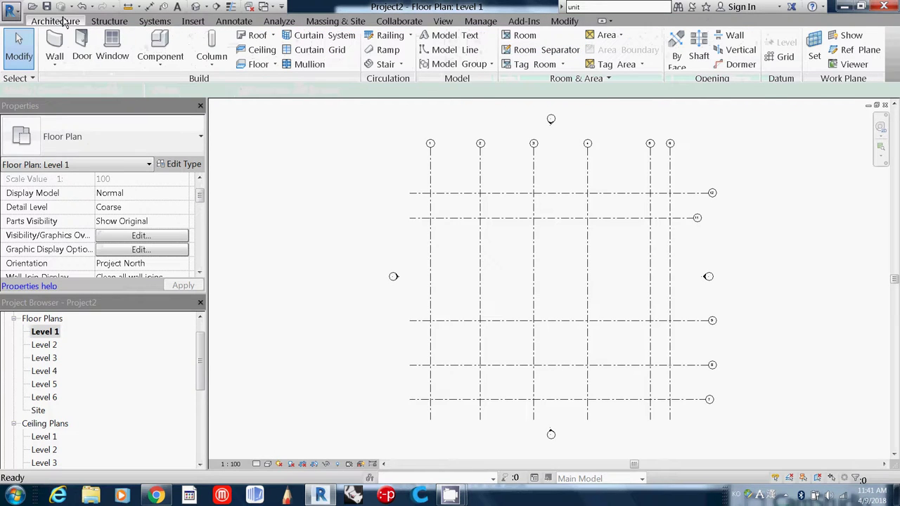
{"action": "left_click", "coordinate": [275, 64]}
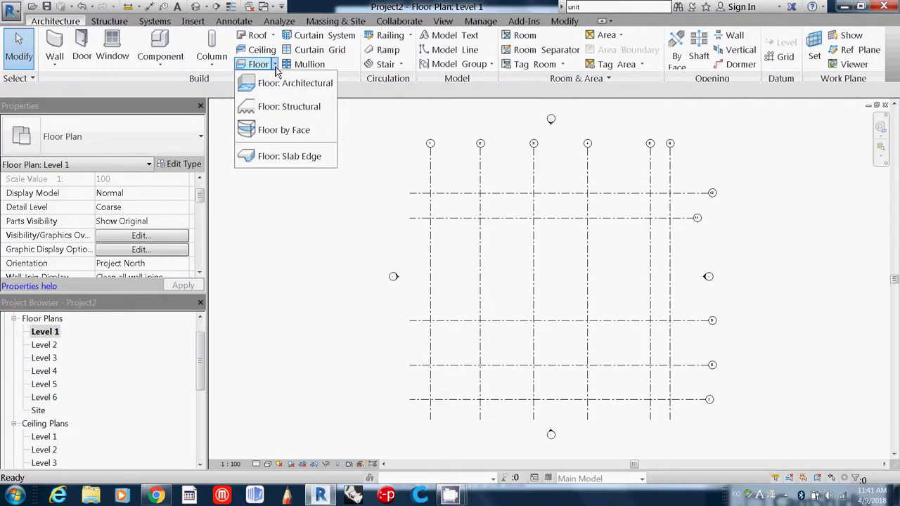
{"action": "left_click", "coordinate": [281, 114]}
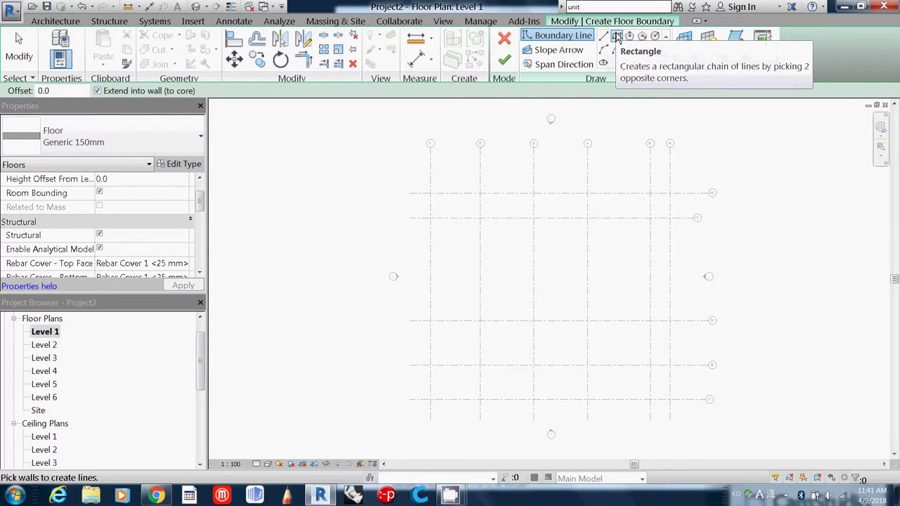
- Draw a rectangular boundary from the grid 1/12 intersection to the grid 7/6 intersection
{"action": "left_click", "coordinate": [617, 36]}
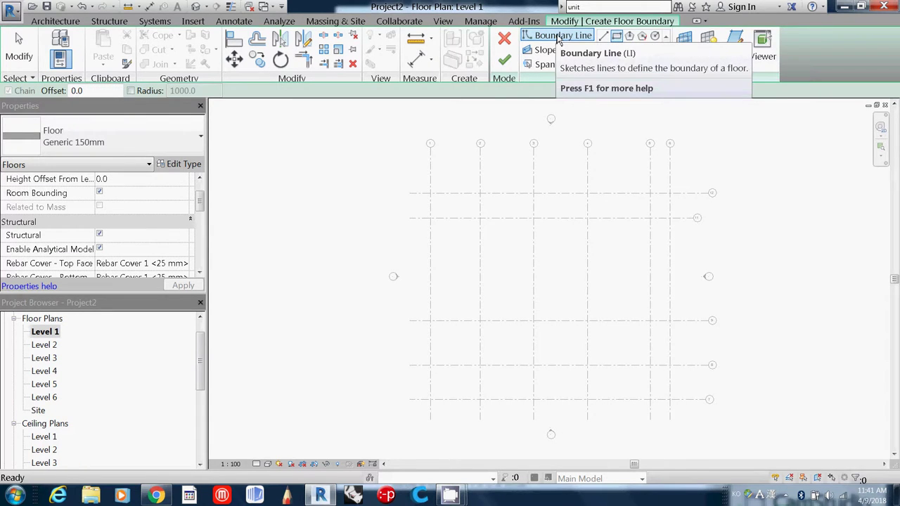
{"action": "left_click", "coordinate": [430, 192]}
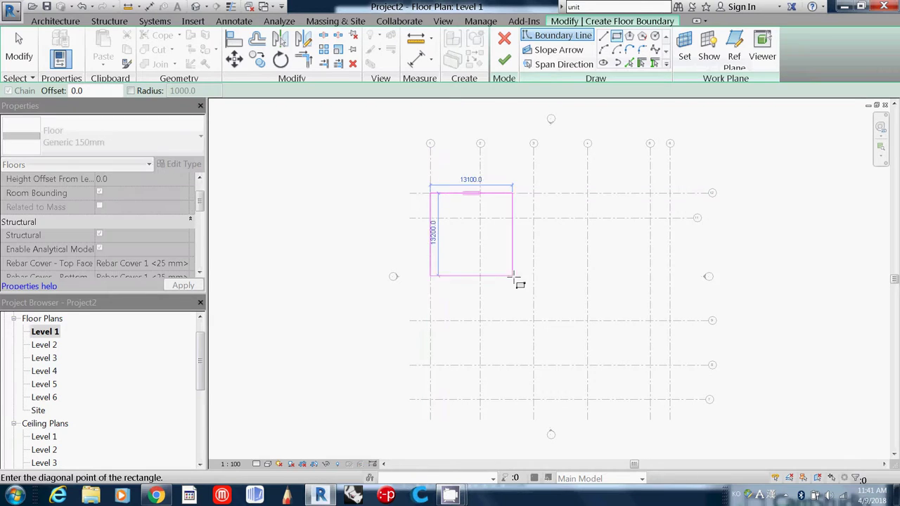
{"action": "left_click", "coordinate": [670, 400]}
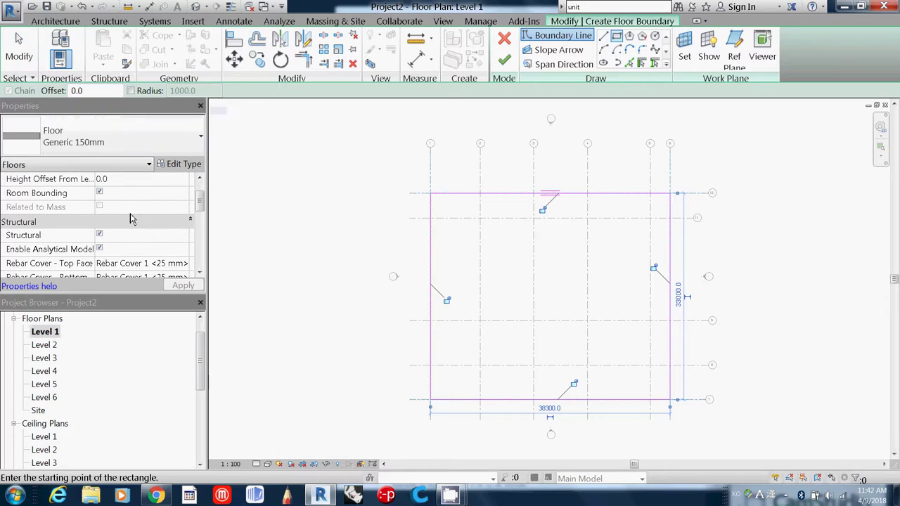
{"action": "left_click", "coordinate": [200, 203]}
{"action": "left_click_drag", "start_coordinate": [200, 204], "coordinate": [199, 245]}
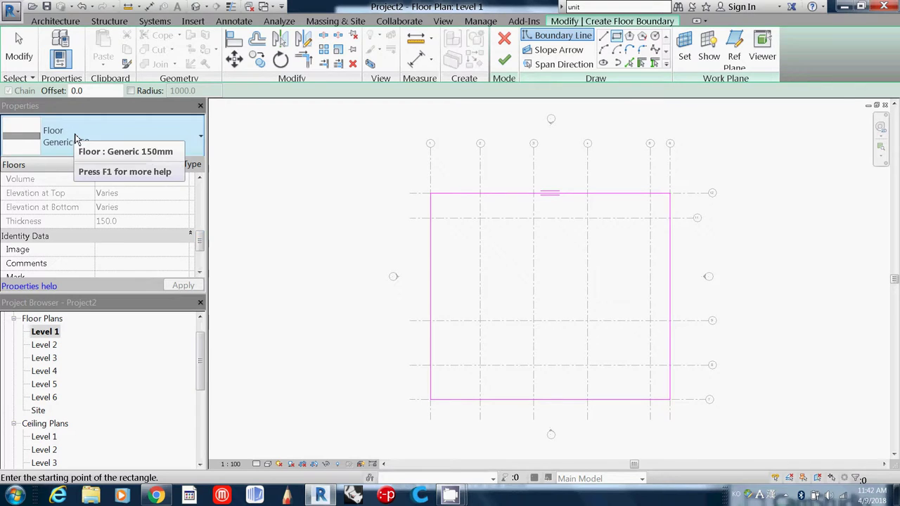
- Finish the Generic 150mm structural floor and attach walls at its level to its bottom
{"action": "left_click", "coordinate": [504, 61]}
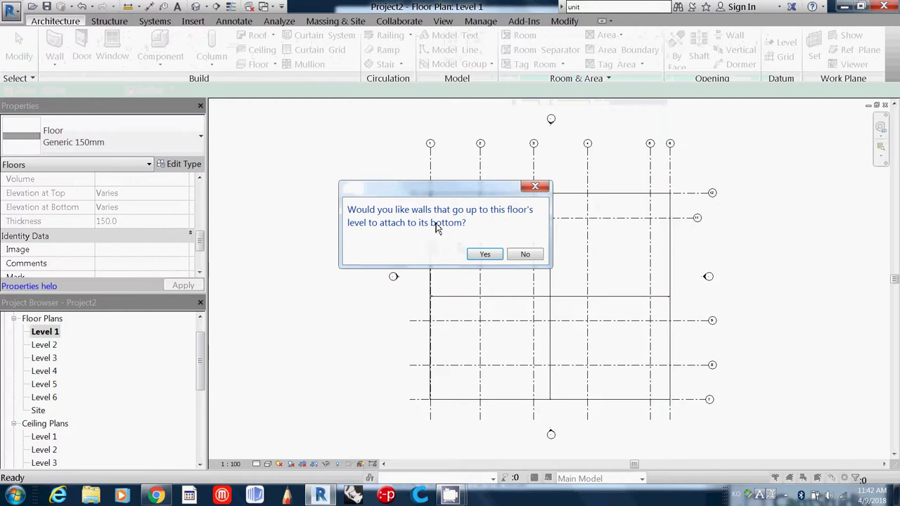
{"action": "left_click", "coordinate": [485, 254]}
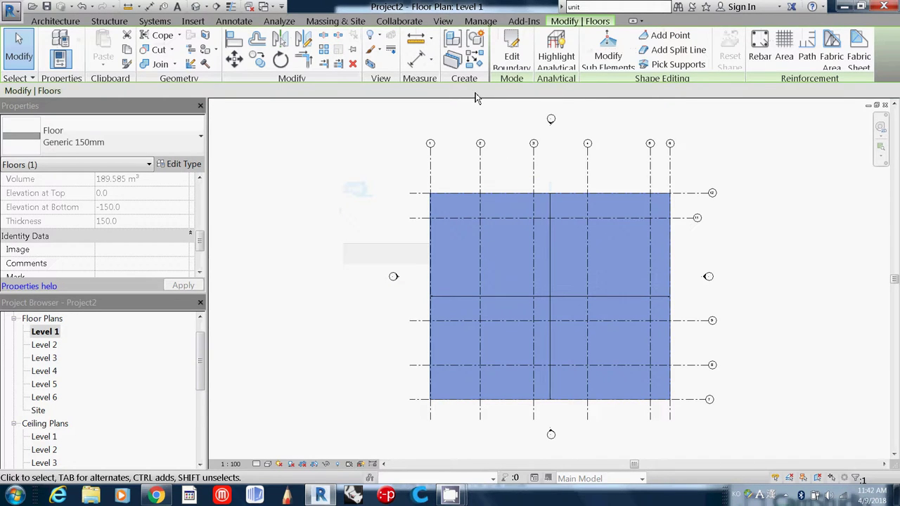
{"action": "left_click", "coordinate": [443, 21]}
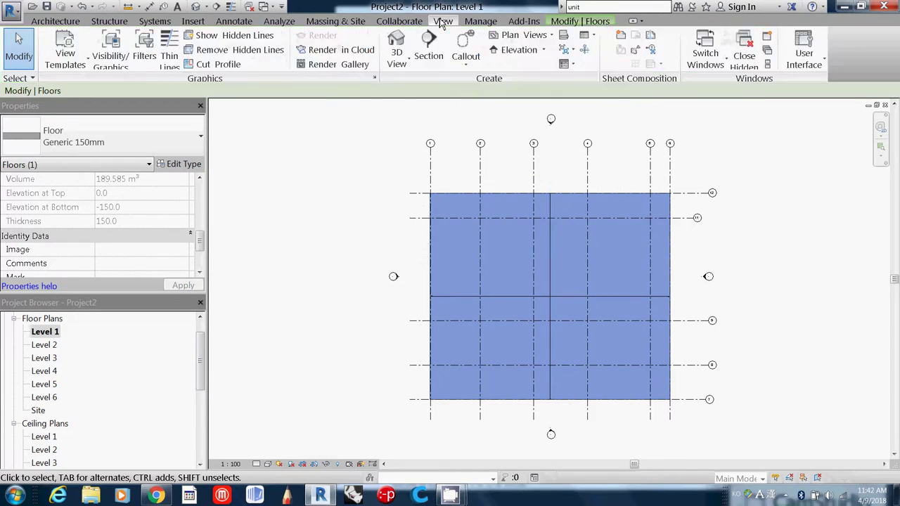
- Open the default 3D view, select a slab side, float the view, and close the Level 1 plan
{"action": "left_click", "coordinate": [397, 43]}
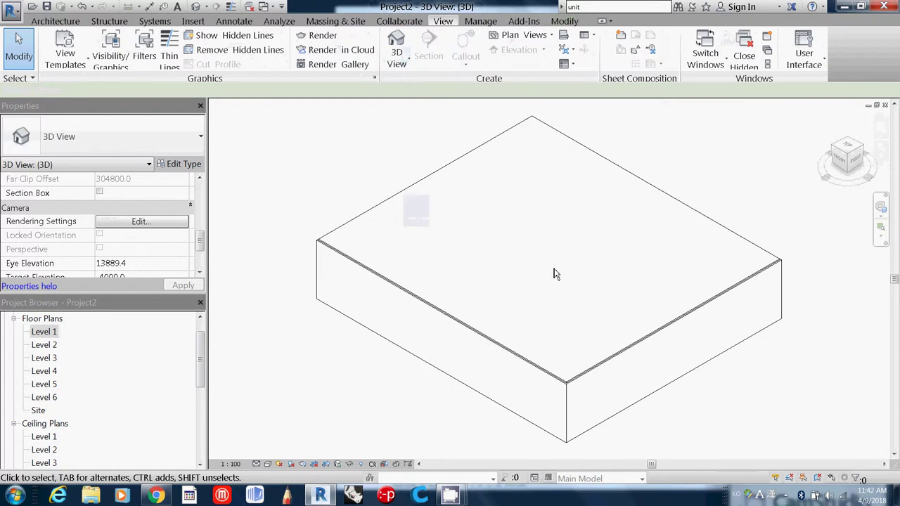
{"action": "left_click", "coordinate": [784, 295]}
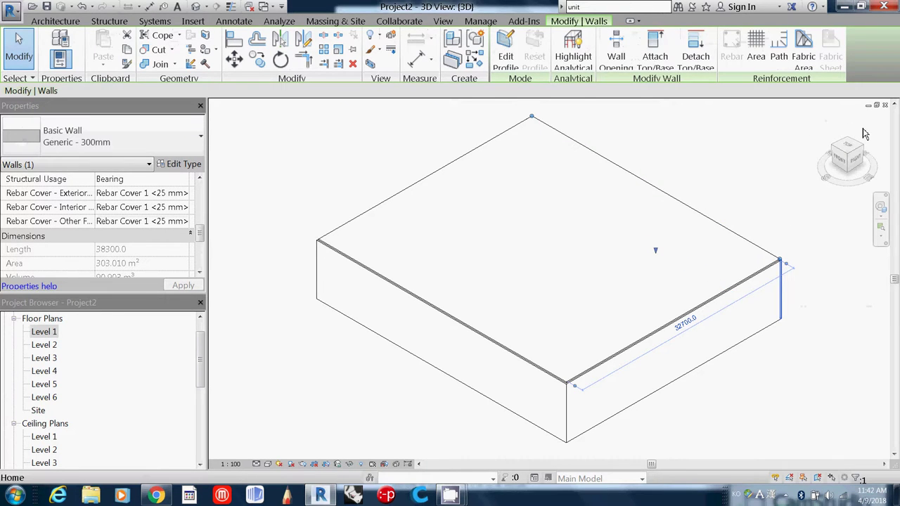
{"action": "left_click", "coordinate": [876, 104]}
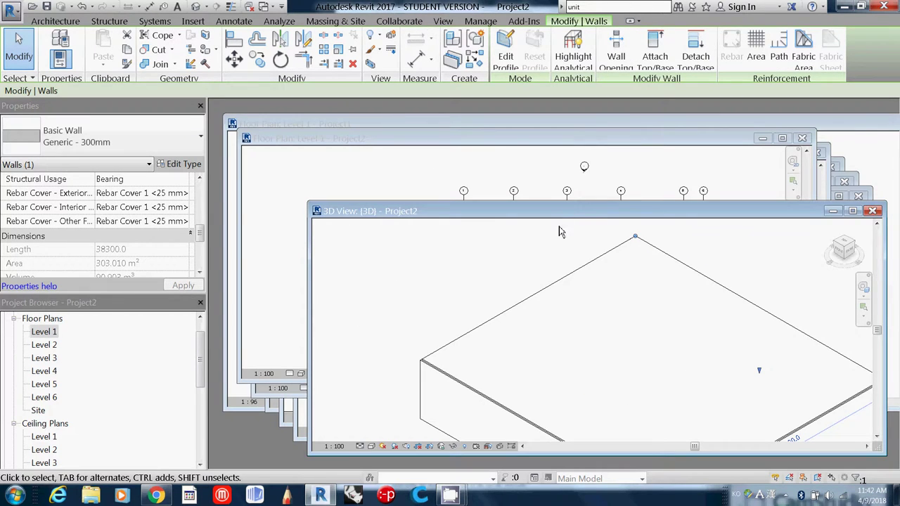
{"action": "left_click", "coordinate": [803, 140]}
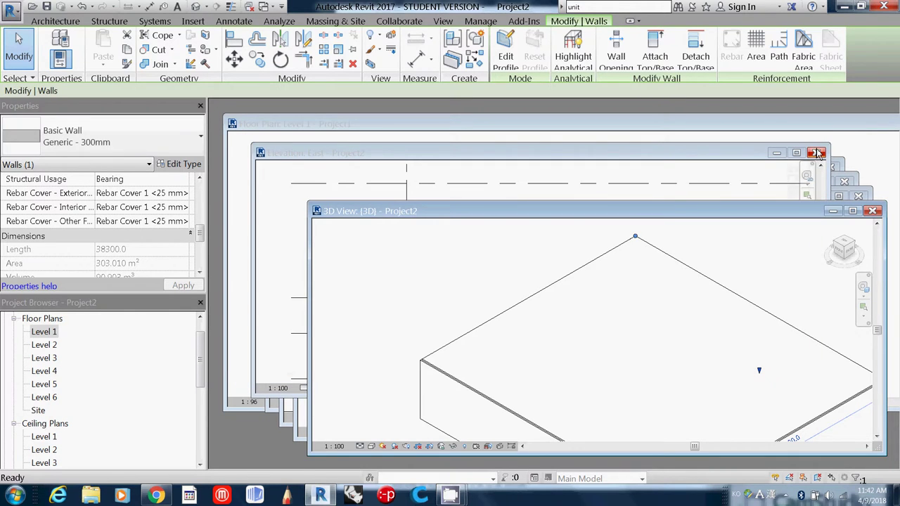
- Close the East elevation, then close Project1 without saving its changes
{"action": "left_click", "coordinate": [816, 153]}
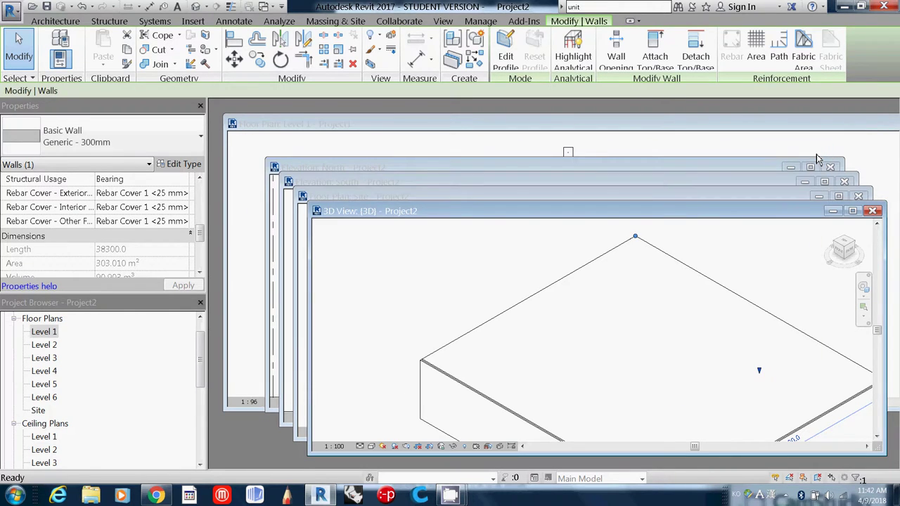
{"action": "left_click", "coordinate": [822, 139]}
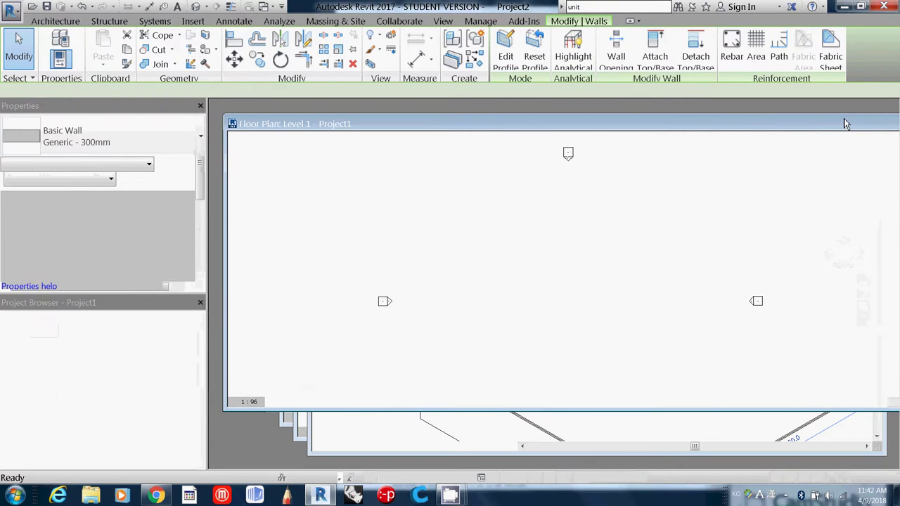
{"action": "left_click_drag", "start_coordinate": [741, 121], "coordinate": [737, 129]}
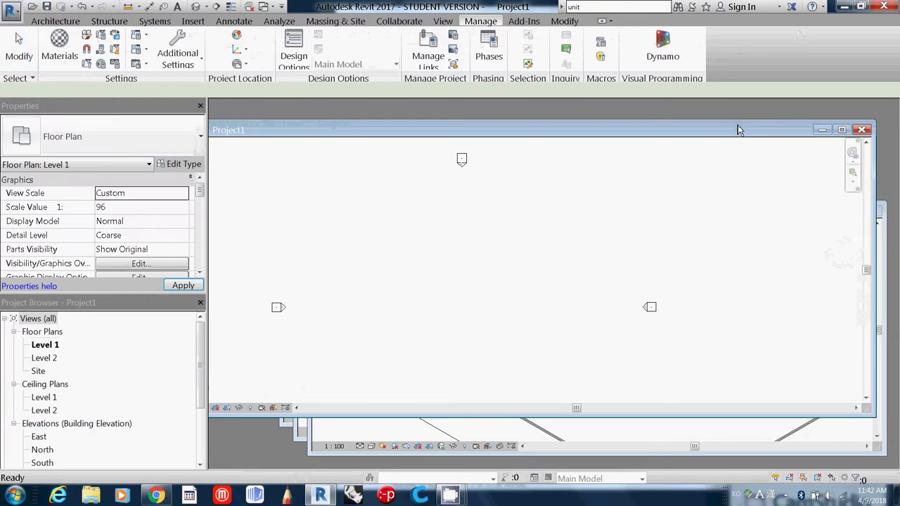
{"action": "left_click", "coordinate": [861, 130]}
{"action": "left_click", "coordinate": [485, 252]}
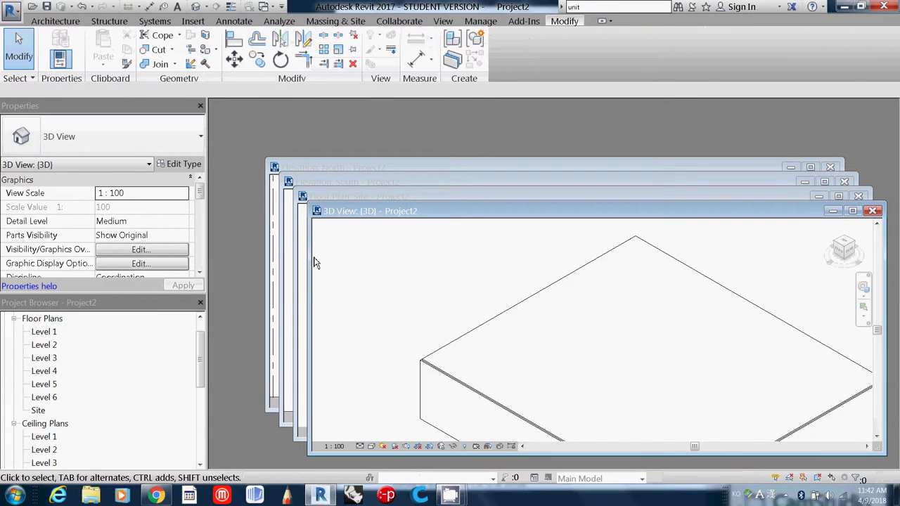
- Narrow the 3D view, close the South and North elevations, and move the Site plan up-left
{"action": "left_click_drag", "start_coordinate": [310, 254], "coordinate": [619, 255]}
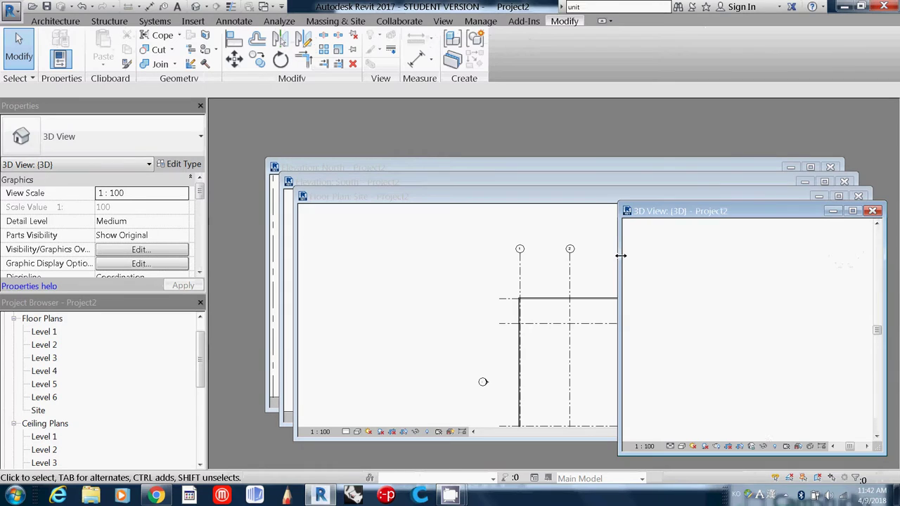
{"action": "left_click_drag", "start_coordinate": [713, 212], "coordinate": [724, 222]}
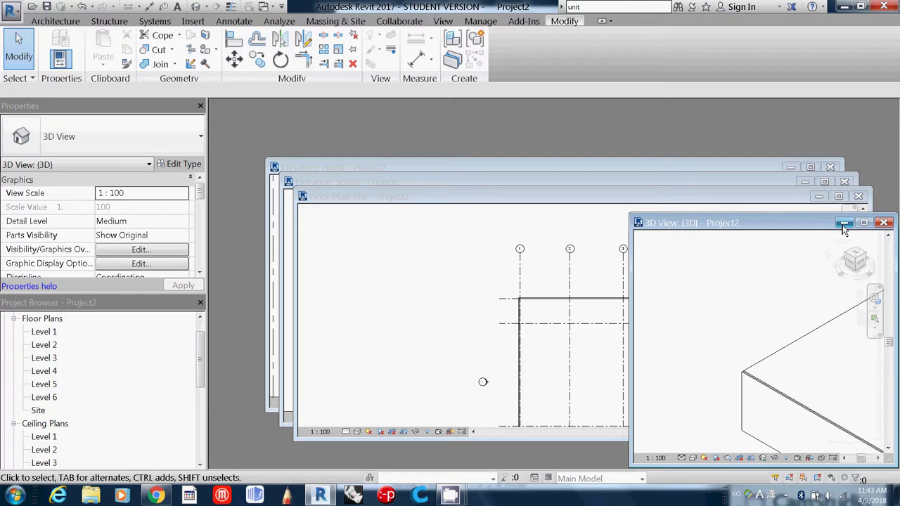
{"action": "left_click", "coordinate": [845, 182]}
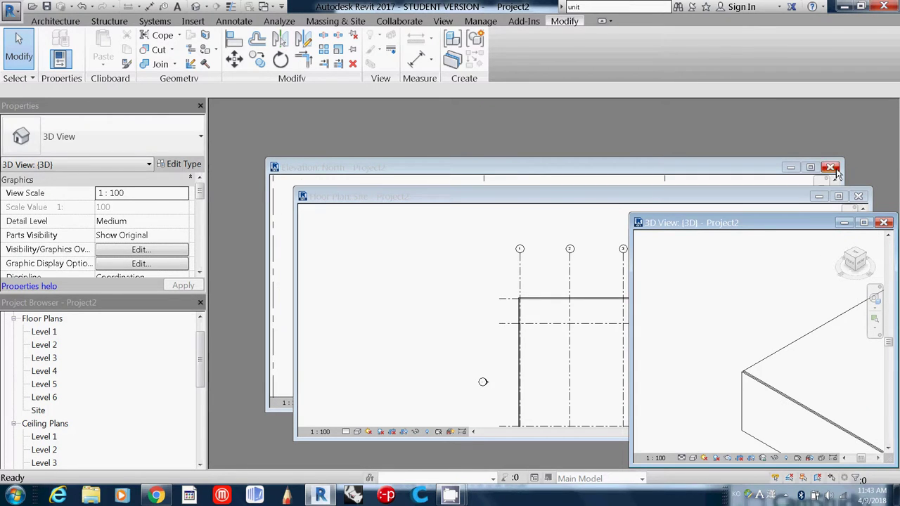
{"action": "left_click", "coordinate": [830, 167]}
{"action": "left_click", "coordinate": [765, 188]}
{"action": "left_click_drag", "start_coordinate": [765, 186], "coordinate": [680, 118]}
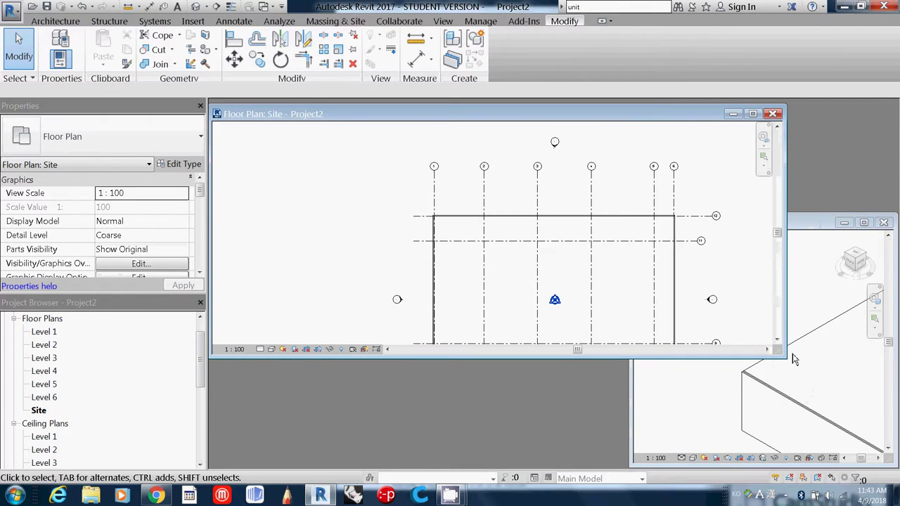
- Shrink the Site plan window and try selecting the slab and nearby grids
{"action": "left_click_drag", "start_coordinate": [785, 357], "coordinate": [623, 463]}
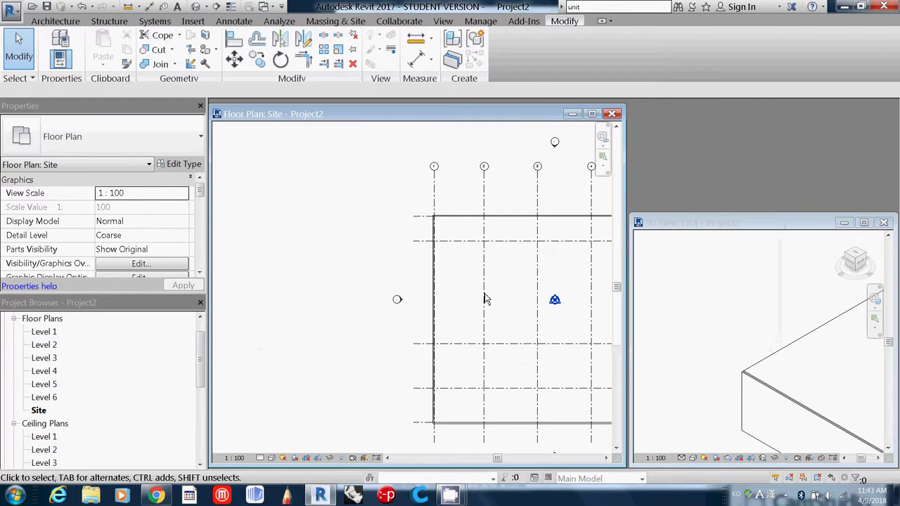
{"action": "left_click_drag", "start_coordinate": [485, 299], "coordinate": [397, 286]}
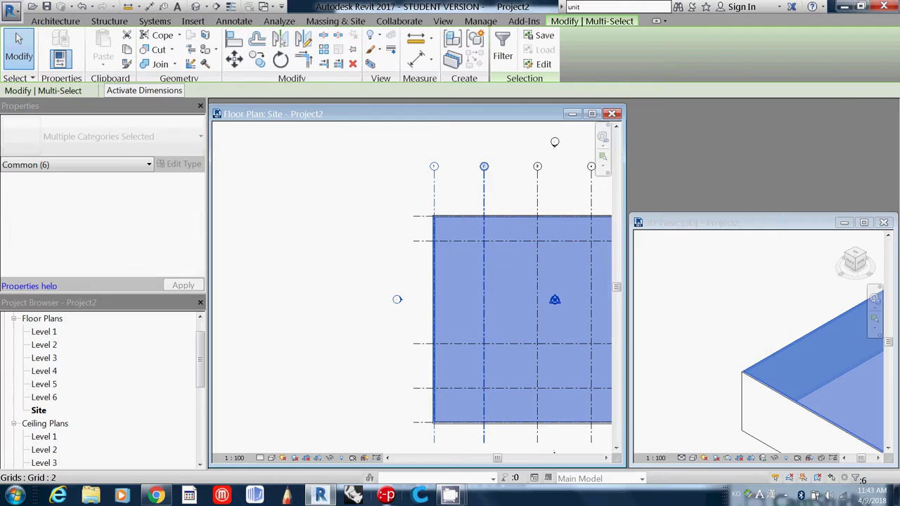
{"action": "left_click_drag", "start_coordinate": [497, 460], "coordinate": [513, 458]}
{"action": "left_click", "coordinate": [227, 232]}
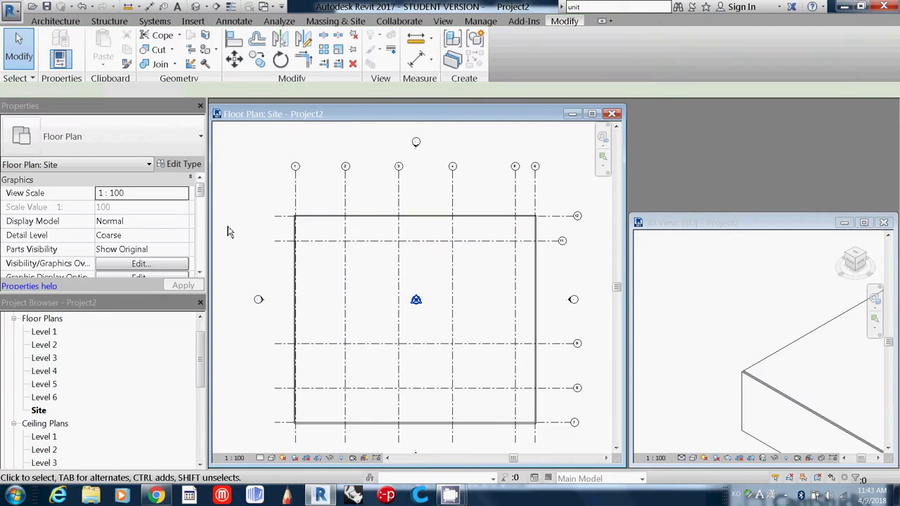
- Window-select the whole slab with its grids in the Site plan, then pick the Level 1 plan
{"action": "left_click", "coordinate": [748, 425]}
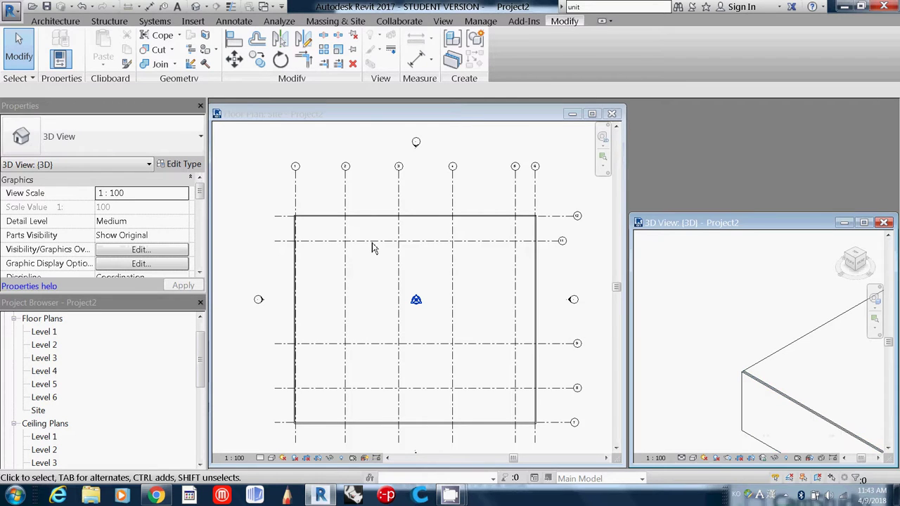
{"action": "left_click", "coordinate": [266, 199]}
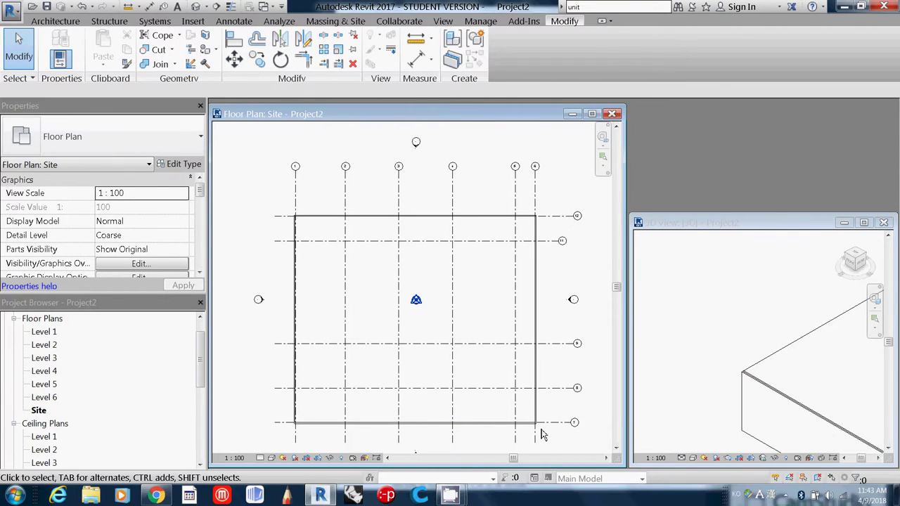
{"action": "left_click_drag", "start_coordinate": [560, 446], "coordinate": [237, 234]}
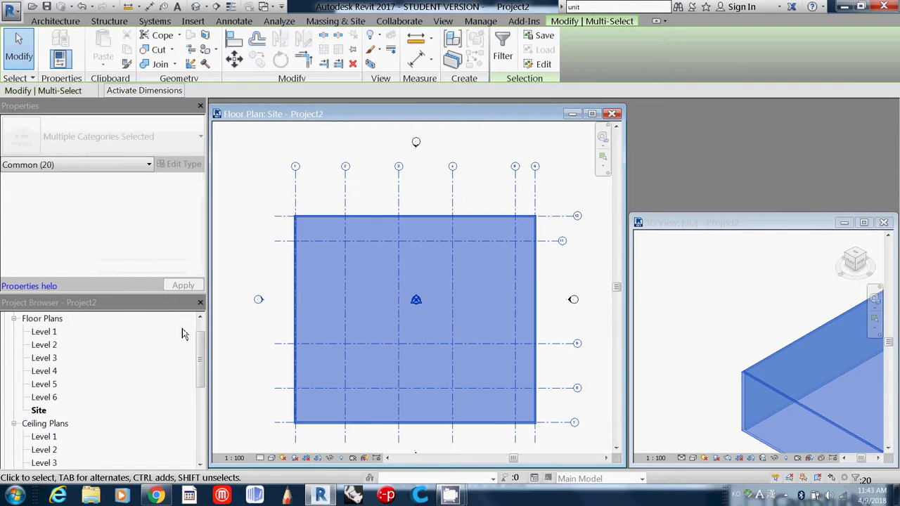
{"action": "left_click", "coordinate": [45, 331]}
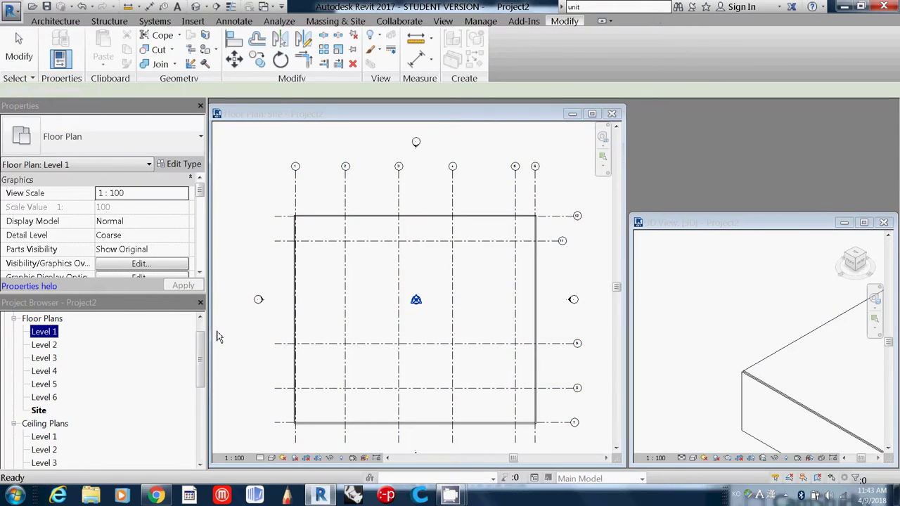
- Expand Families > Floors > Floor and select the 160mm Concrete With 50mm Metal Deck type
{"action": "left_click_drag", "start_coordinate": [202, 343], "coordinate": [202, 423]}
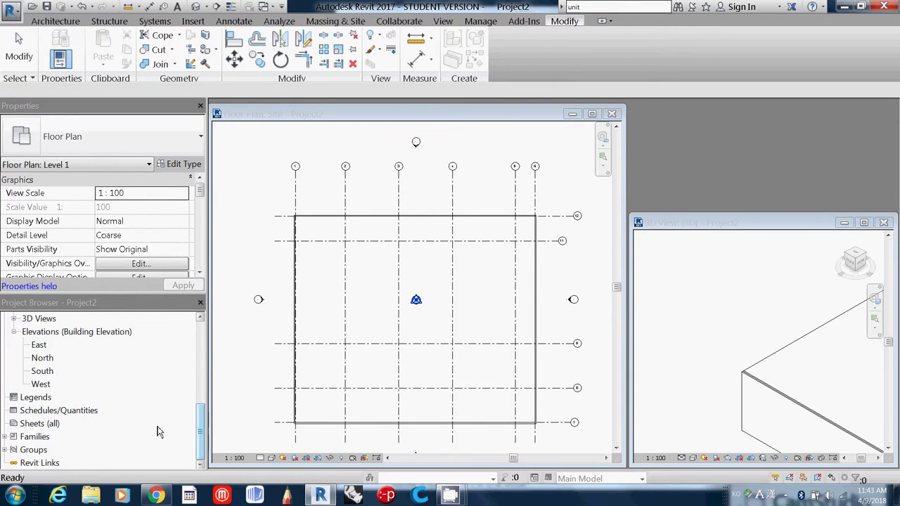
{"action": "left_click", "coordinate": [5, 437]}
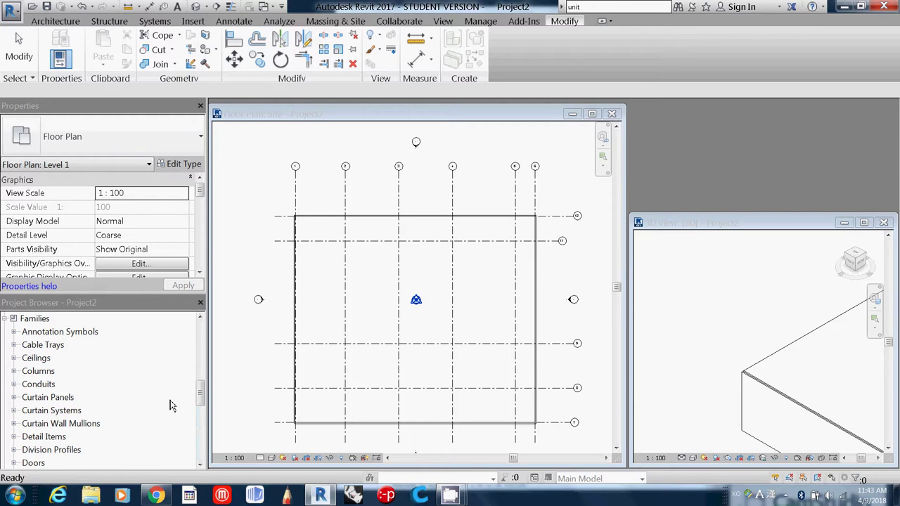
{"action": "left_click_drag", "start_coordinate": [202, 405], "coordinate": [203, 418]}
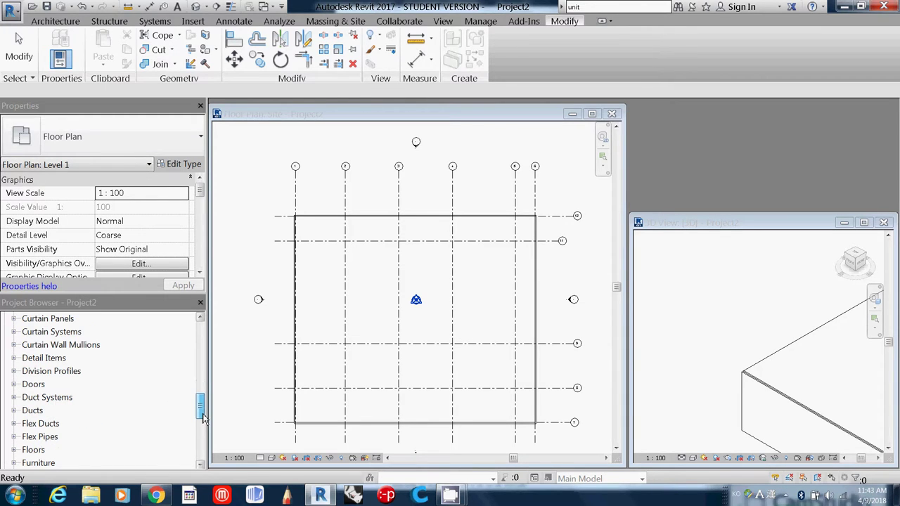
{"action": "left_click", "coordinate": [39, 450]}
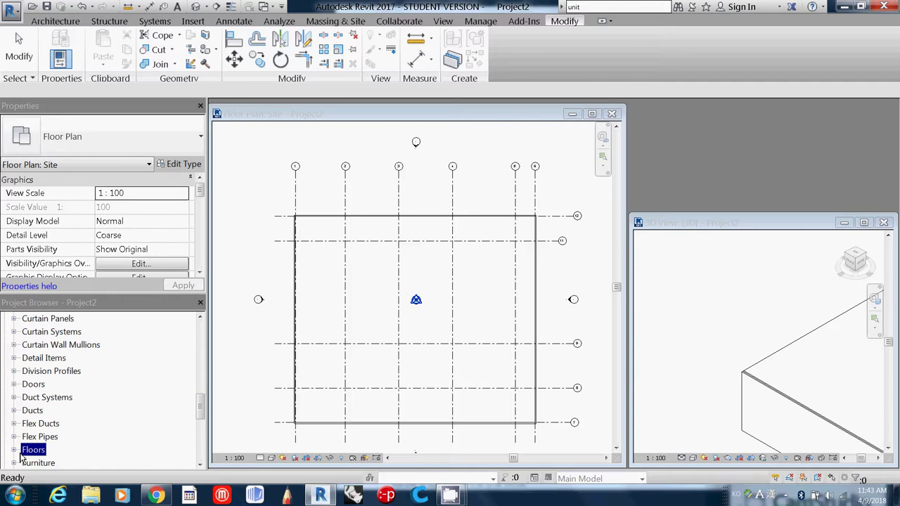
{"action": "left_click", "coordinate": [14, 451]}
{"action": "left_click", "coordinate": [41, 450]}
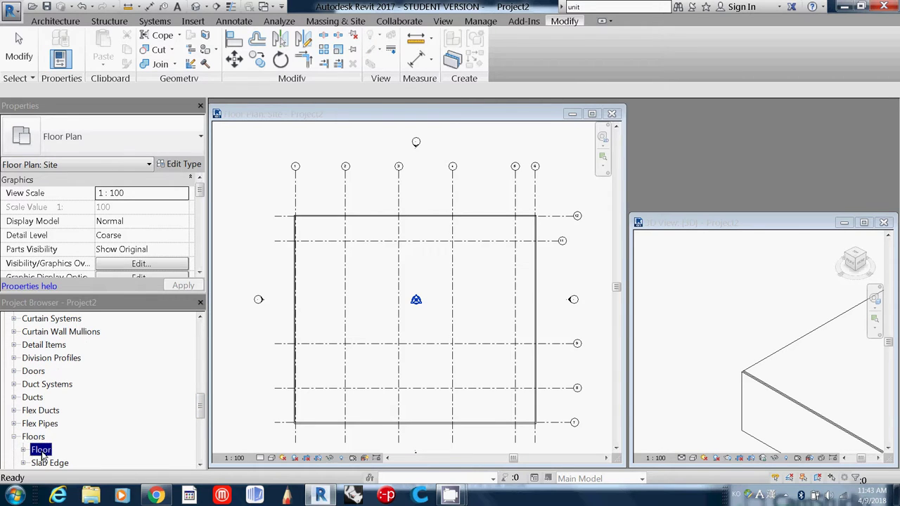
{"action": "double_click", "coordinate": [41, 452]}
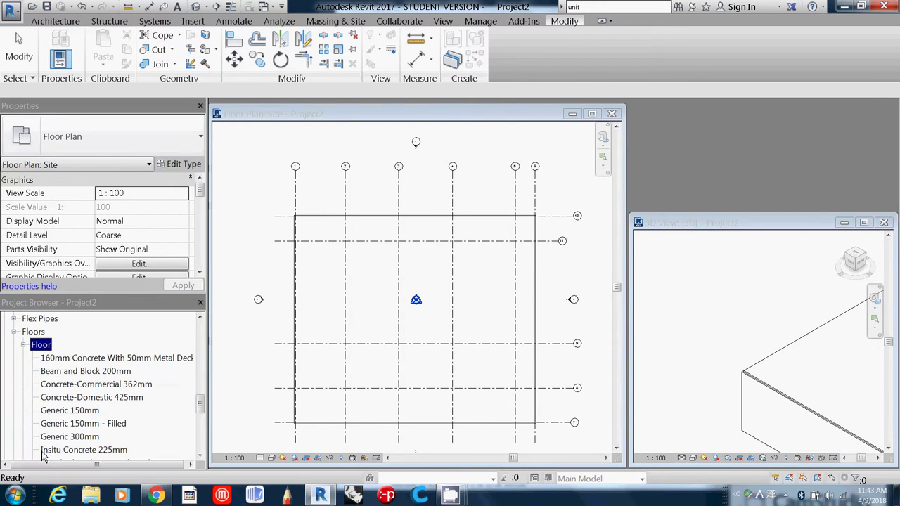
{"action": "left_click", "coordinate": [128, 371]}
{"action": "left_click", "coordinate": [150, 358]}
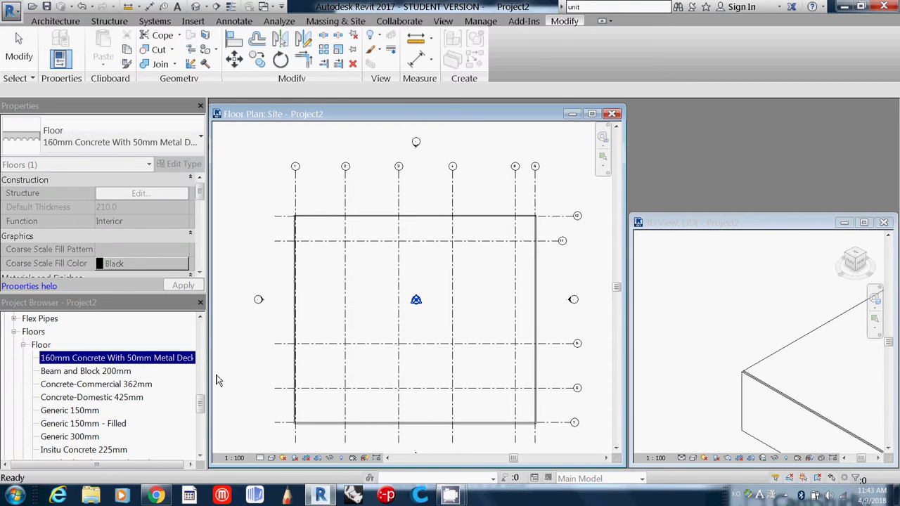
{"action": "left_click", "coordinate": [297, 390]}
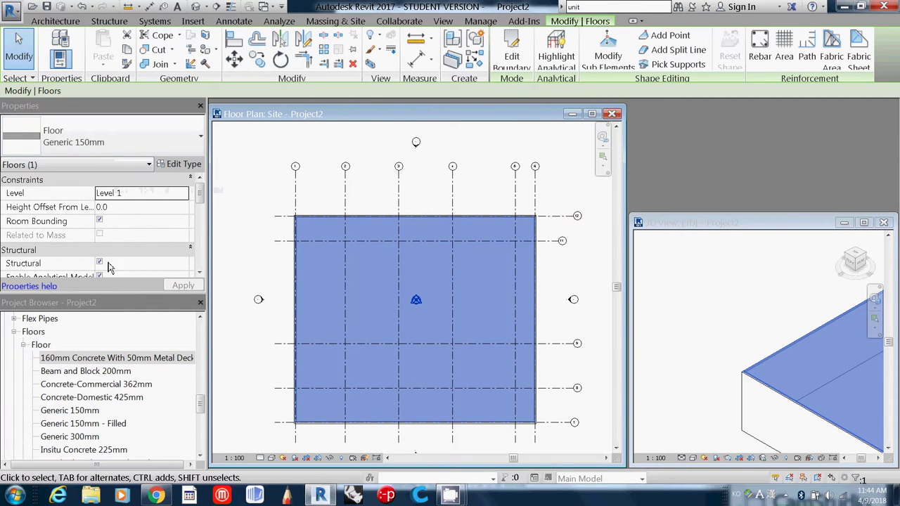
{"action": "left_click_drag", "start_coordinate": [203, 412], "coordinate": [200, 360]}
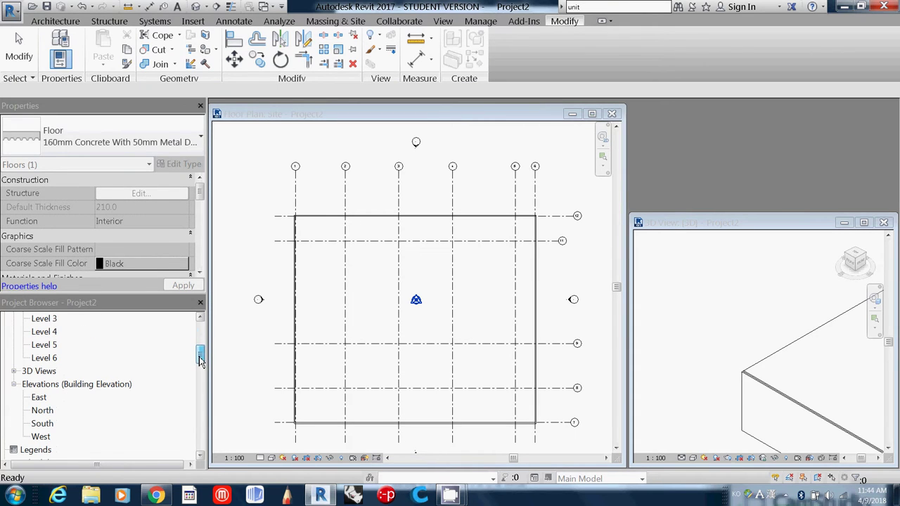
- Open the East elevation, move its window up-left, select then deselect the wall, and un-maximize Revit
{"action": "double_click", "coordinate": [40, 398]}
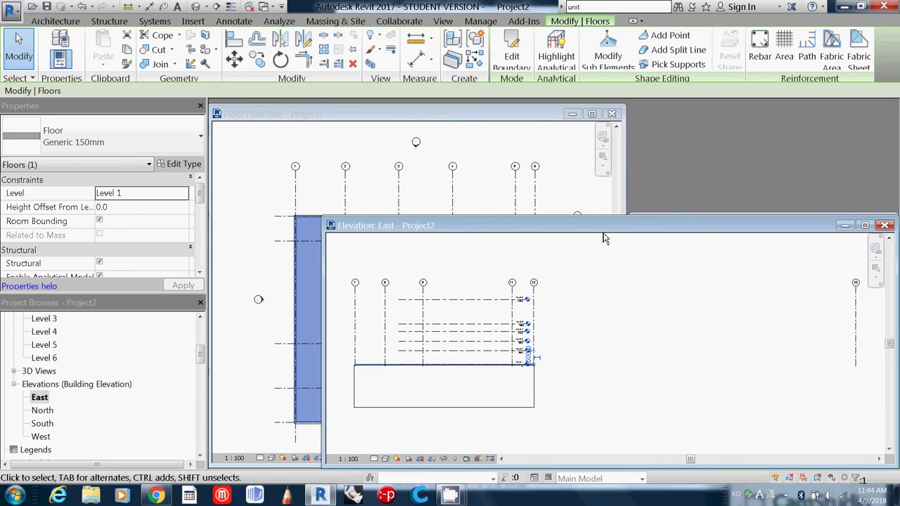
{"action": "left_click_drag", "start_coordinate": [603, 227], "coordinate": [562, 157]}
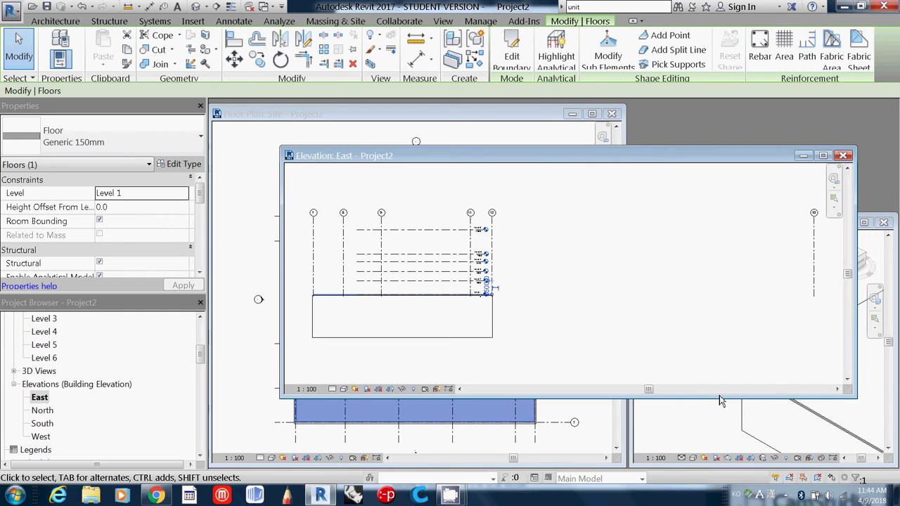
{"action": "left_click", "coordinate": [483, 337]}
{"action": "left_click", "coordinate": [524, 324]}
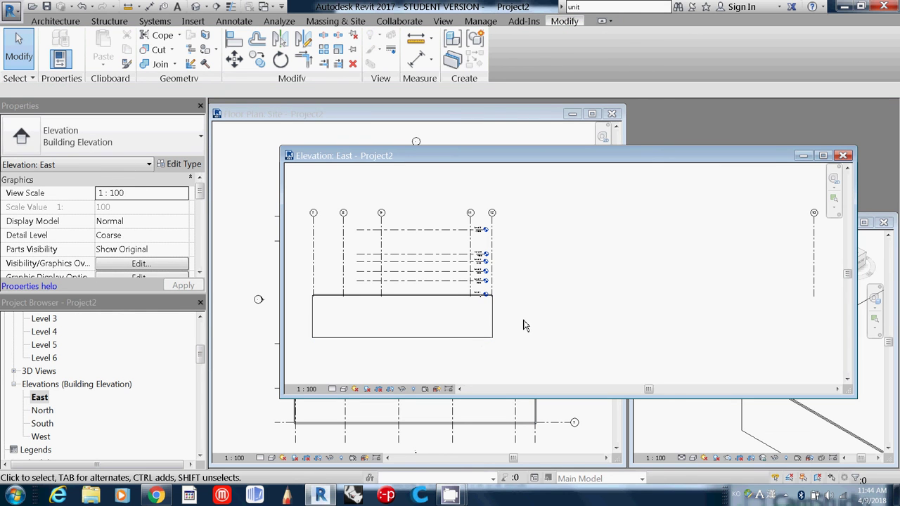
{"action": "left_click", "coordinate": [860, 6]}
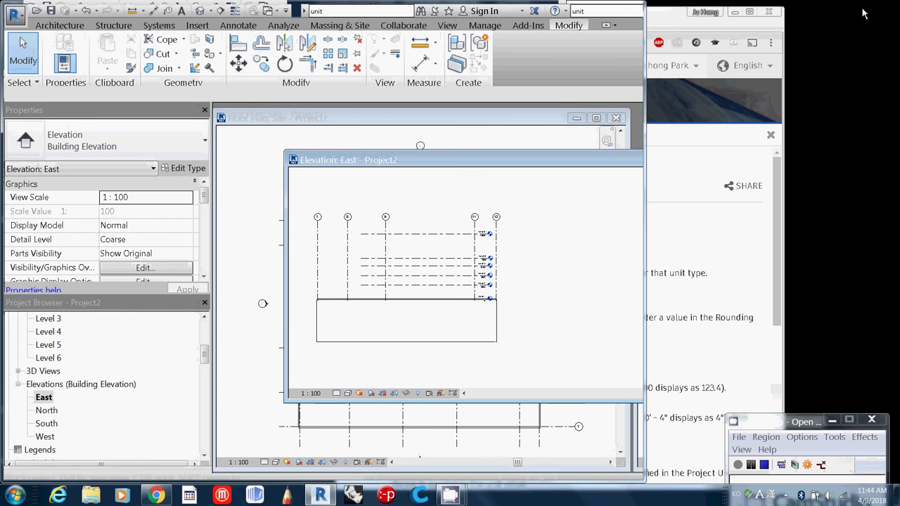